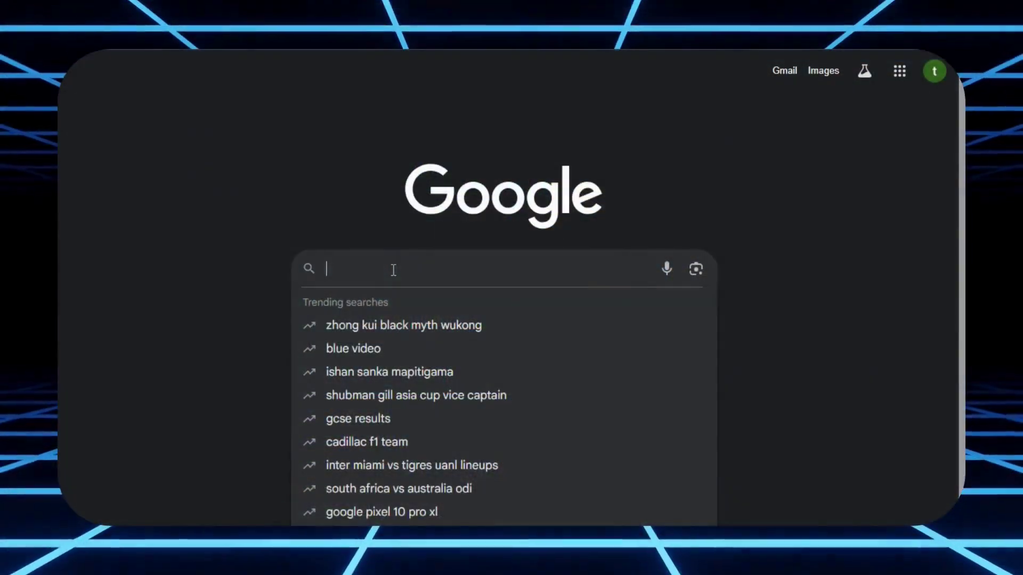
Enter the query 'free ai video gener' in the Google search box.
text(free)
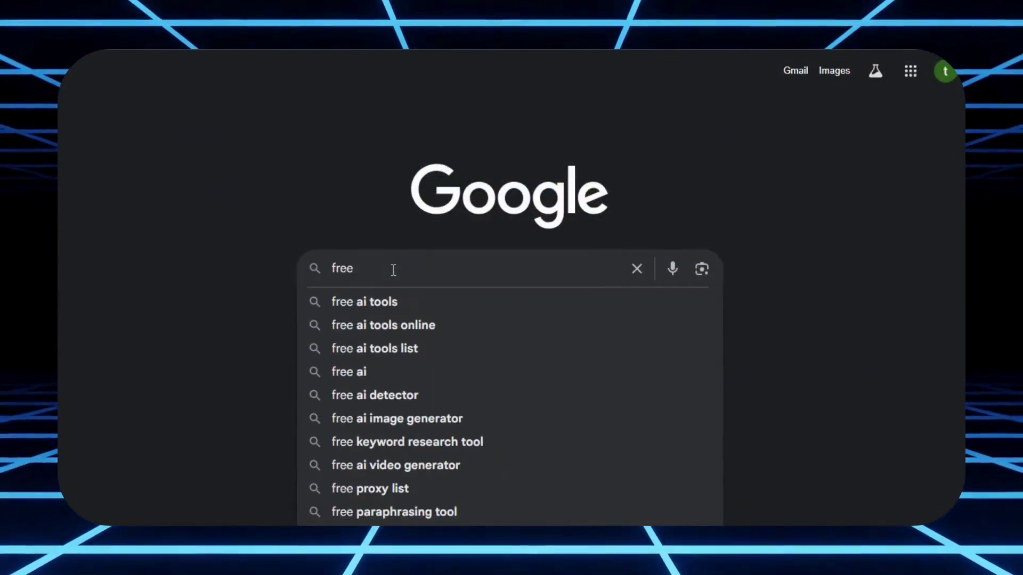
text( ai video)
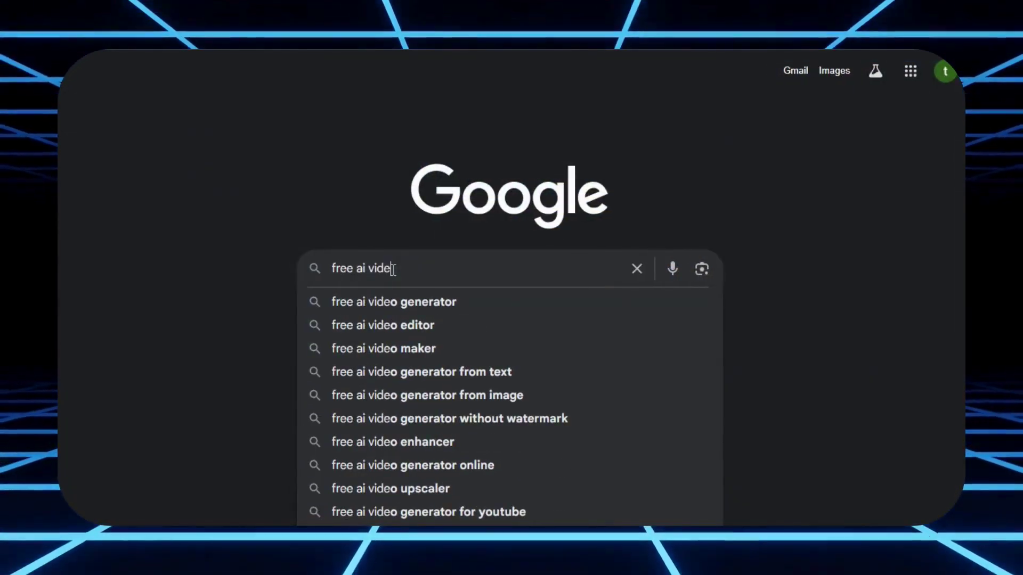
text( gener)
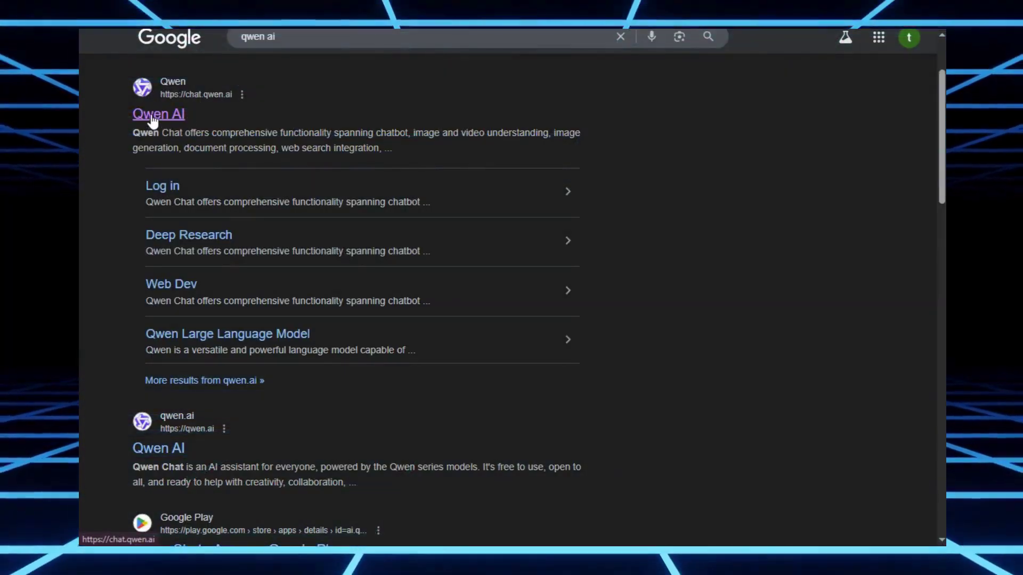
Open Qwen Chat from the results, sign in with Google, and reveal more modes.
click(151, 113)
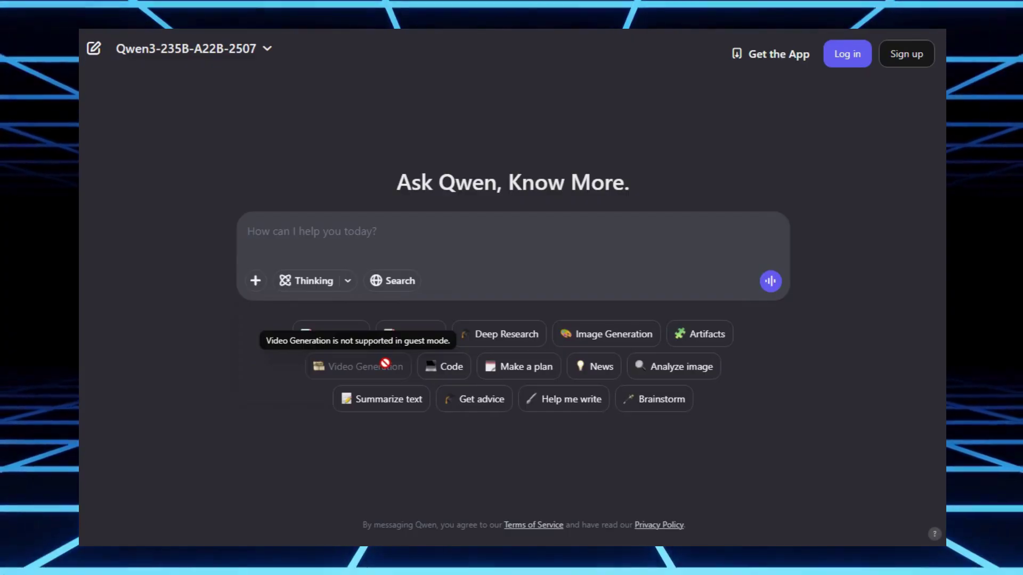
click(847, 56)
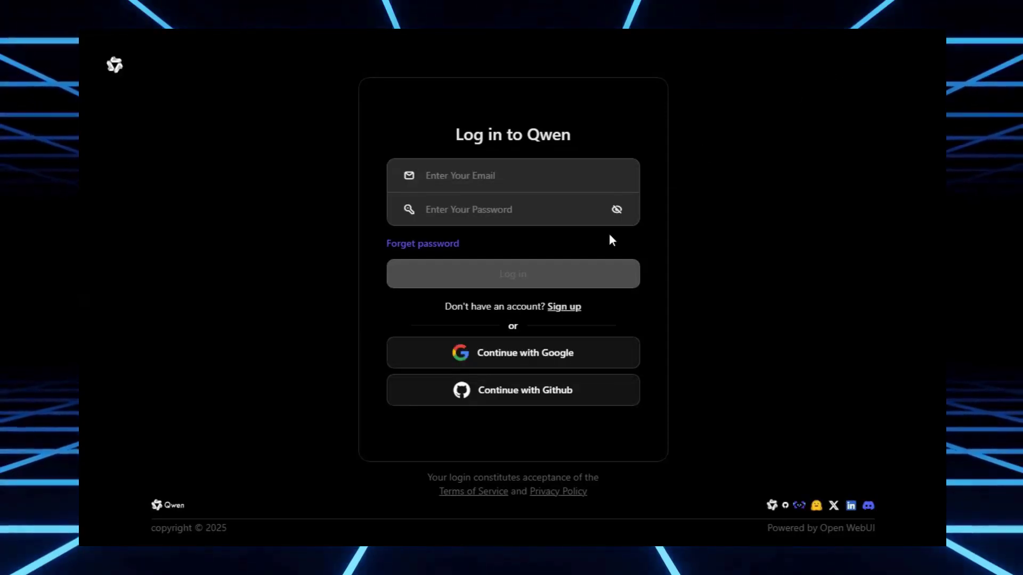
click(521, 353)
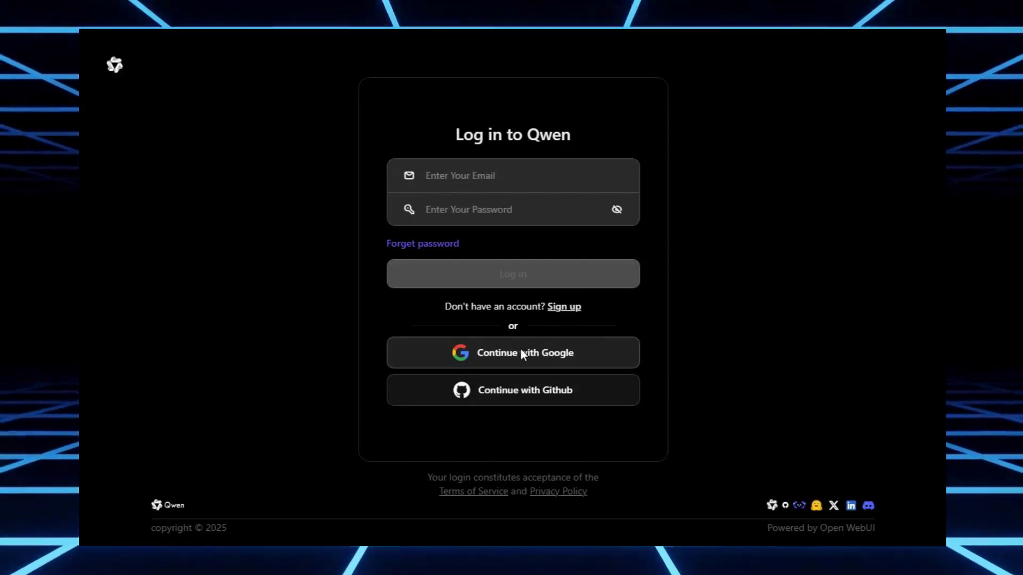
click(700, 333)
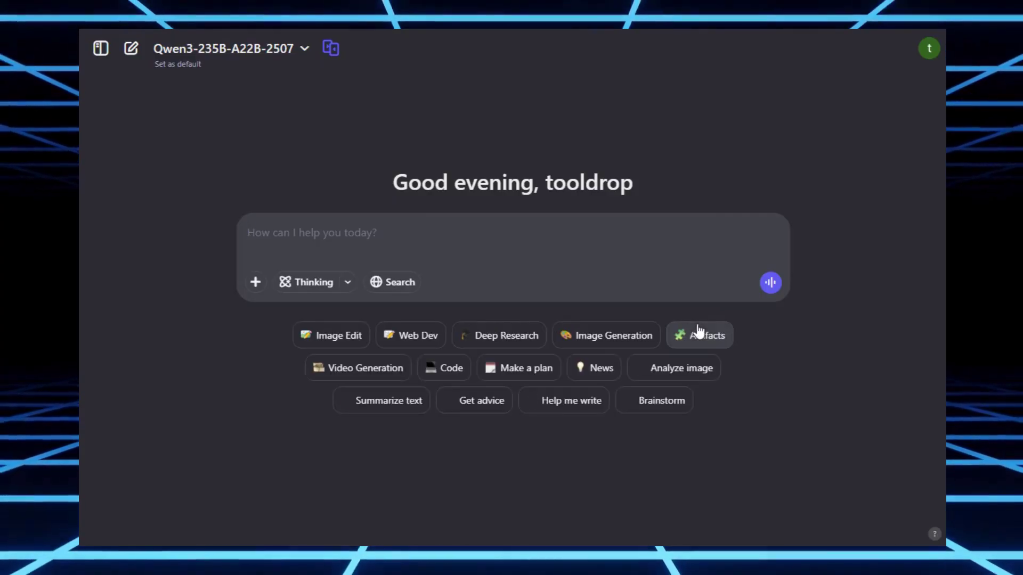
Send the pasted desert-traveler prompt to Qwen video generation at 16:9.
click(373, 369)
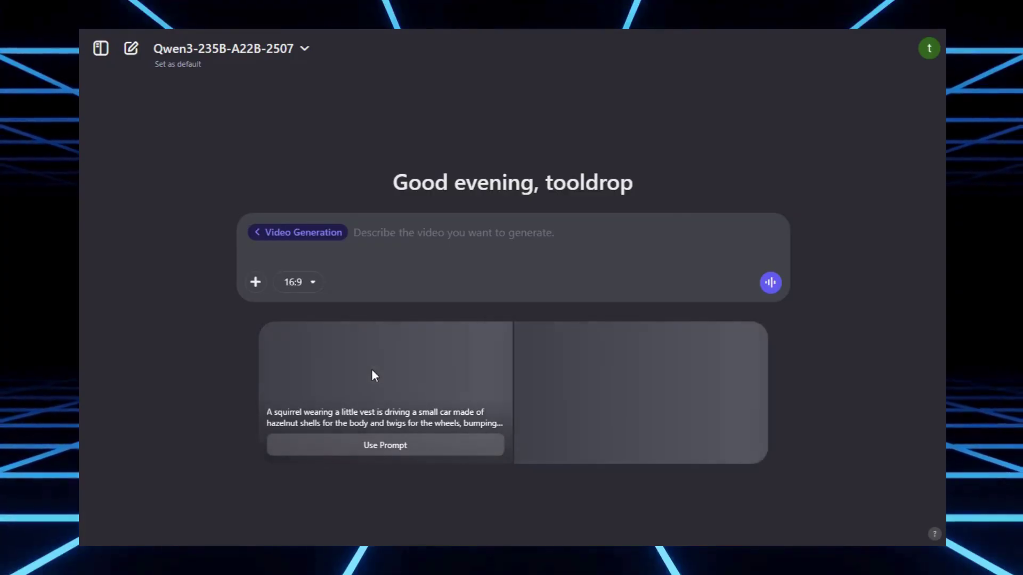
click(405, 233)
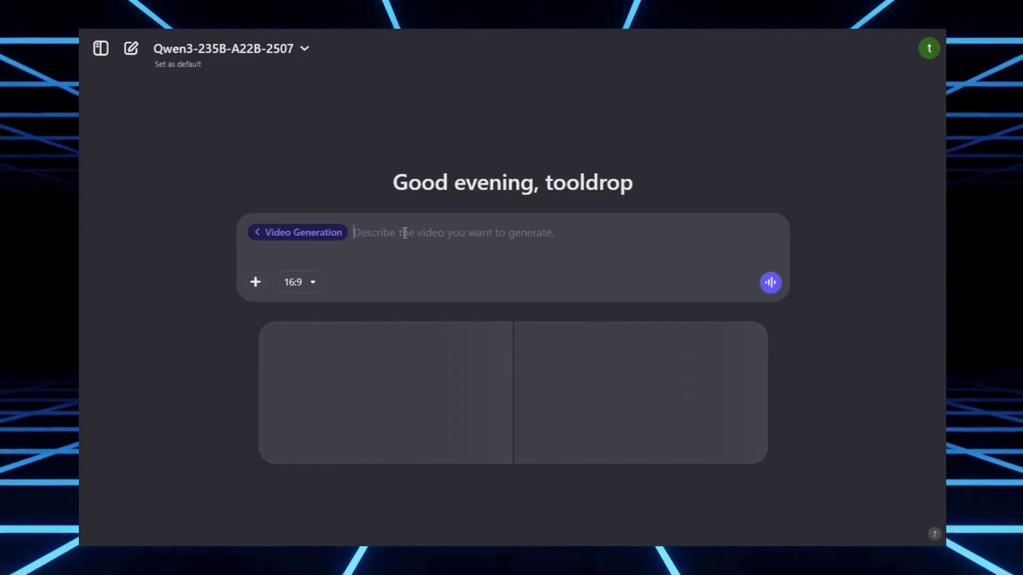
text(A wide cinematic shot of a lone traveler standing on top of a sand dune at sunset. The camera slowly dollies forward toward the figure from a low angle, capturing the golden sky and long shadows stretching across the desert. The traveler adjusts their cloak slightly as the wind blows, small grains of sand drifting through the air. Hyper-realistic detail, soft lens flares, warm cinematic color grading, filmic depth of field.)
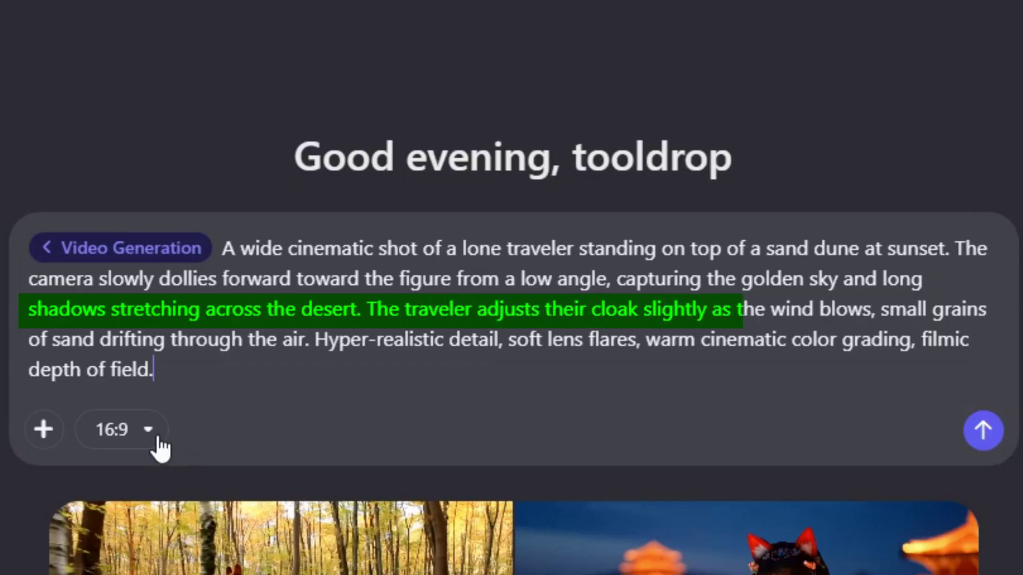
click(158, 437)
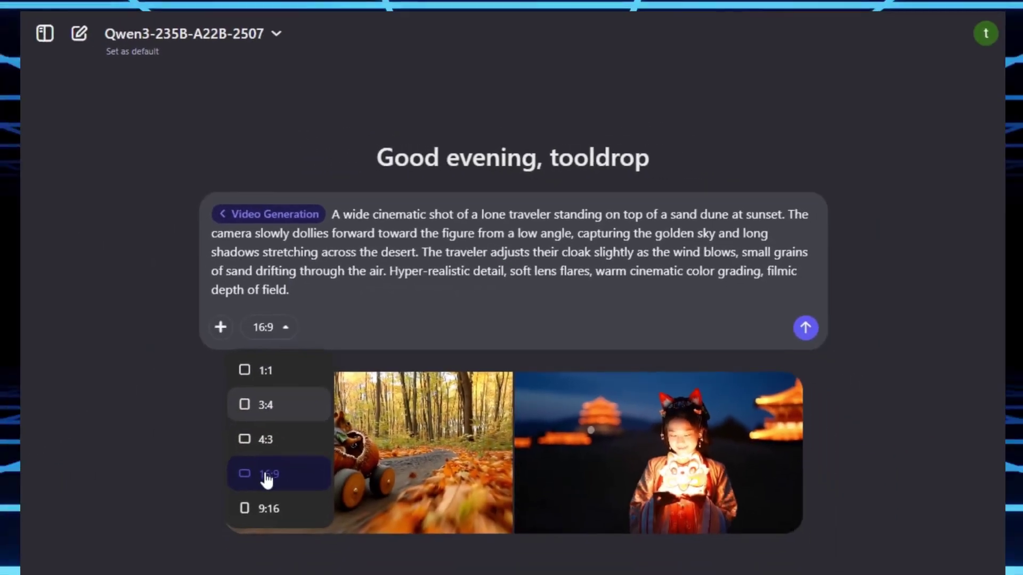
click(806, 328)
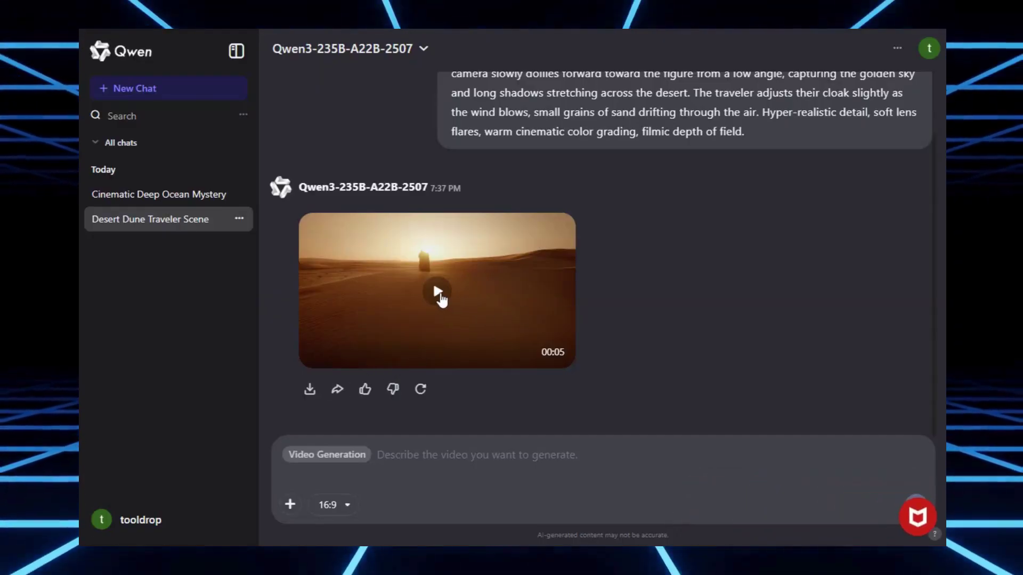
Watch the finished desert video full-size, then close the enlarged player.
click(439, 293)
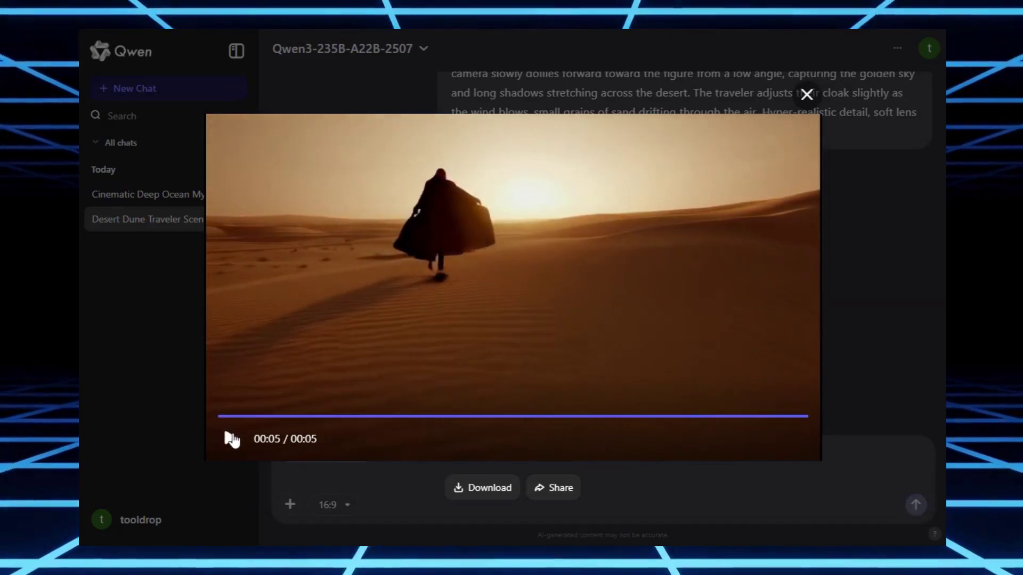
click(807, 94)
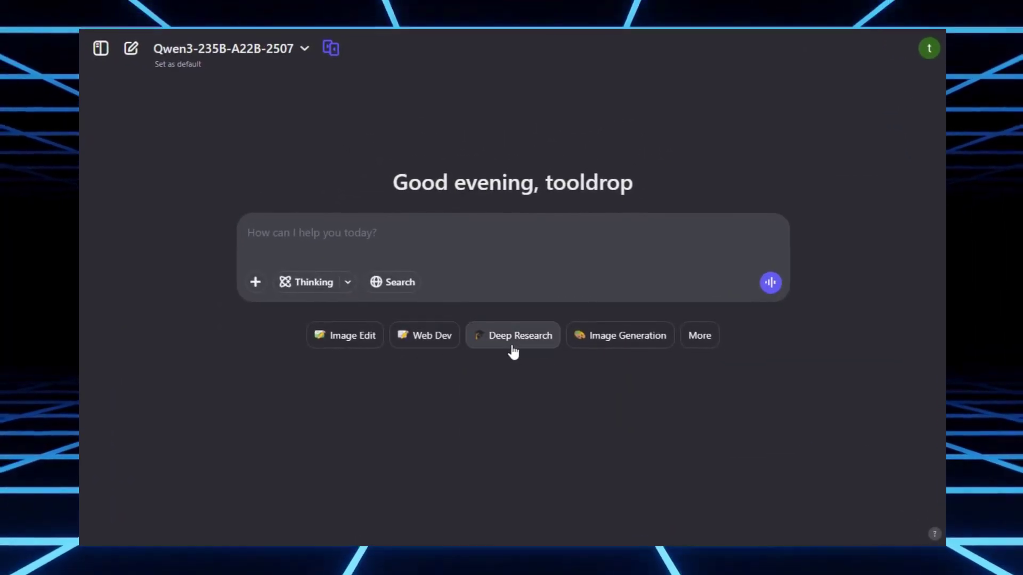
Set Qwen image generation to 16:9 and paste in the long image prompt.
click(594, 347)
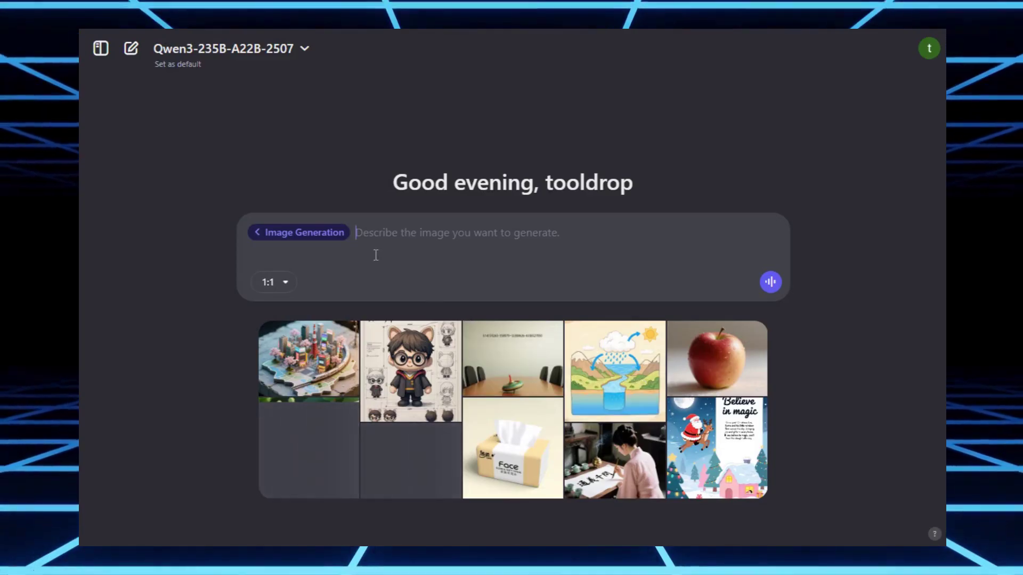
click(279, 291)
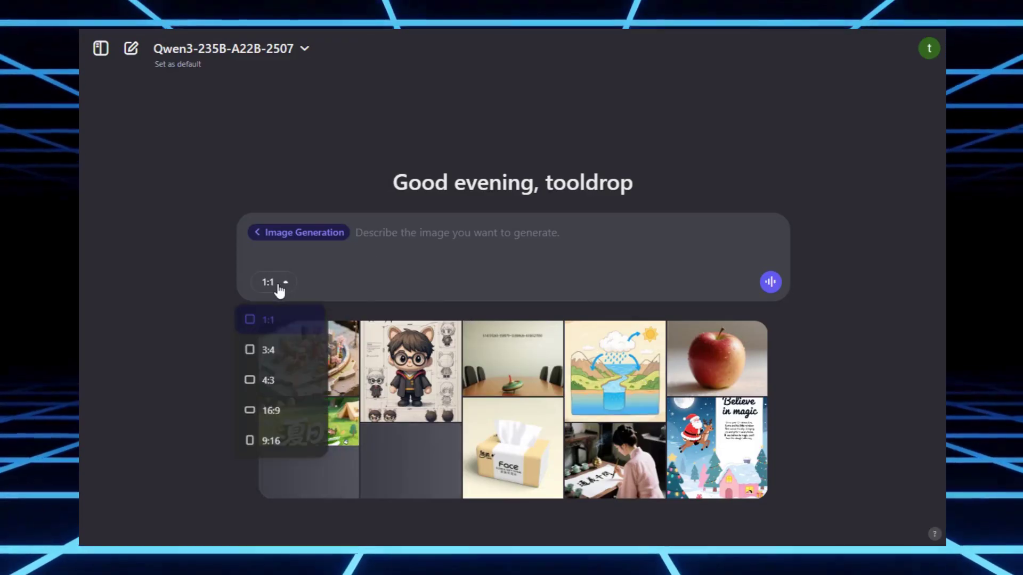
click(283, 411)
click(386, 255)
text(A young woman sitting on a futuristic rooftop at night, typing on a holographic keyboard. Neon city lights reflect off her sleek cyberpunk jacket. Camera angle: low angle, slightly tilted, looking up at her as rain lightly falls. Expression: focused, determined. Background: sprawling neon-lit cityscape with flying vehicles. Lighting: cinematic neon glow with soft reflections. Style: hyper-realistic, 8k, cinematic depth of field, sharp details, concept art quality)
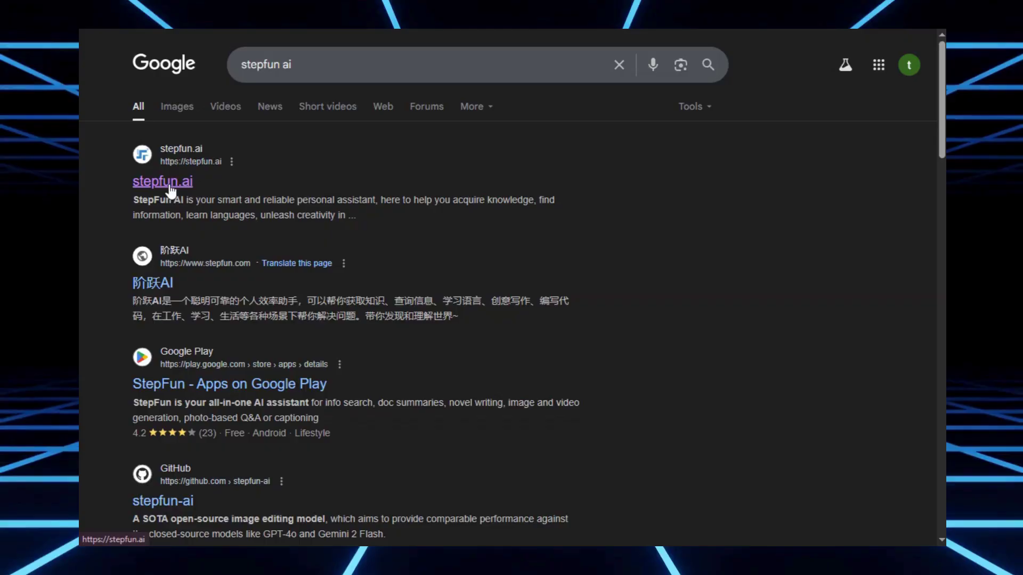
Open the stepfun.ai site from the Google results.
click(171, 184)
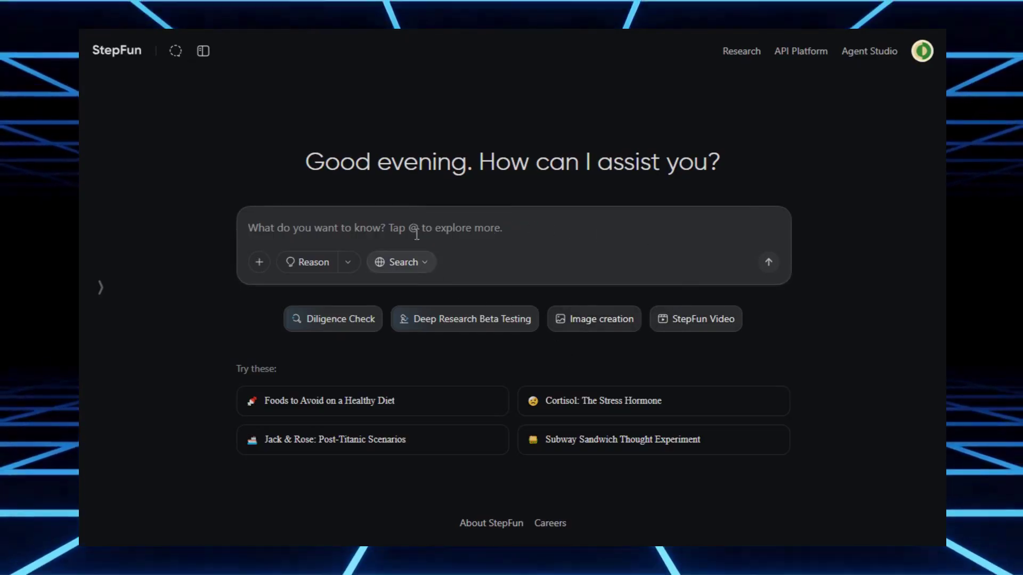
Submit the desert-traveler prompt in StepFun Video mode.
click(347, 265)
click(410, 263)
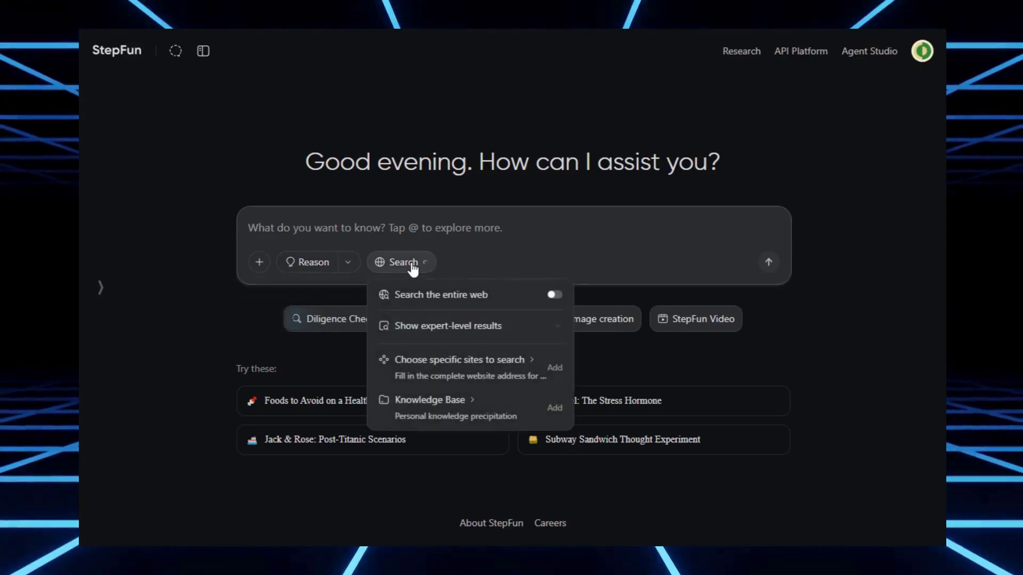
click(413, 267)
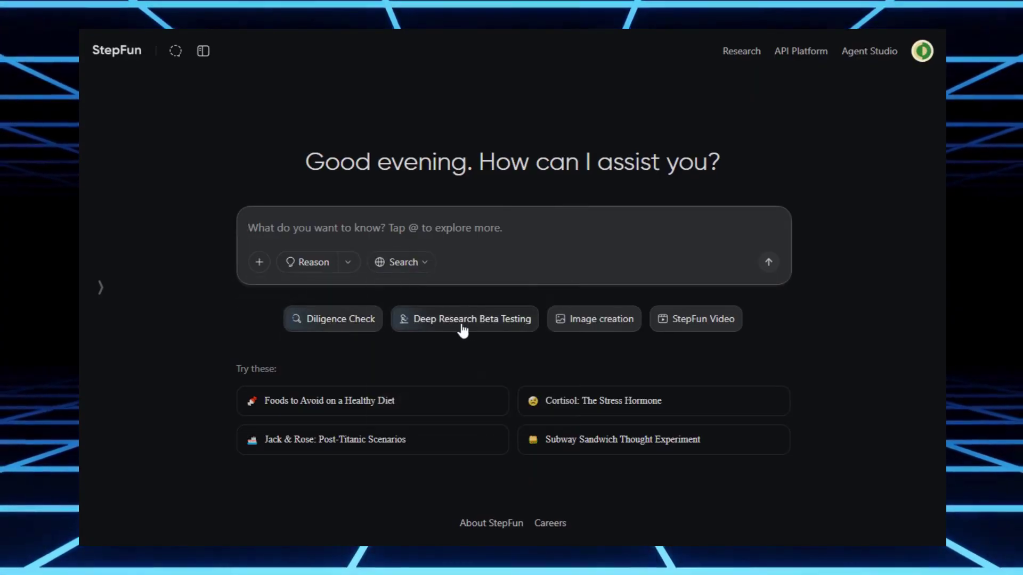
click(679, 321)
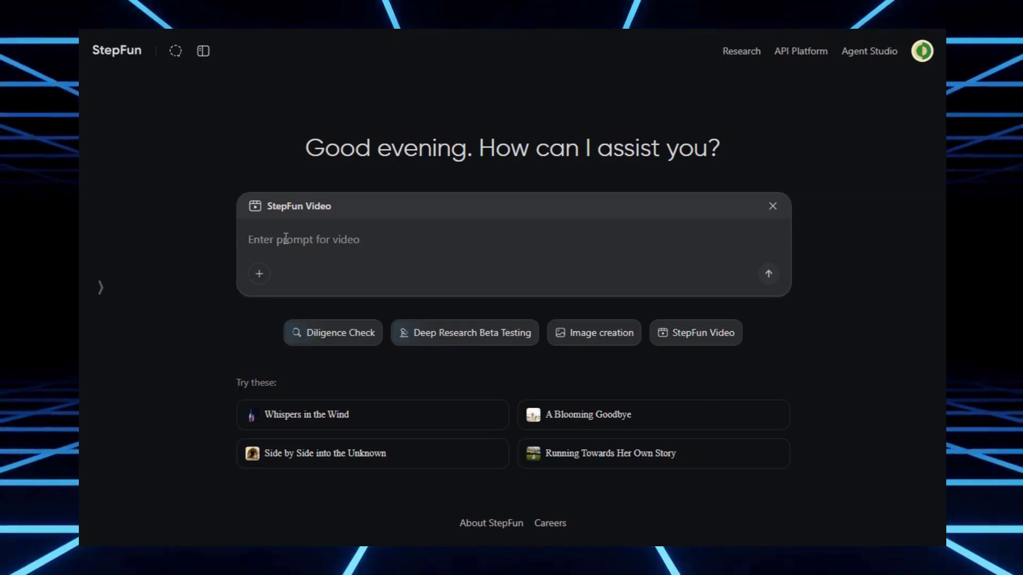
text(A wide cinematic shot of a lone traveler standing on top of a sand dune at sunset. The camera slowly dollies forward toward the figure from a low angle, capturing the golden sky and long shadows stretching across the desert. The traveler adjusts their cloak slightly as the wind blows, small grains of sand drifting through the air. Hyper-realistic detail, soft lens flares, warm cinematic color grading, filmic depth of field.)
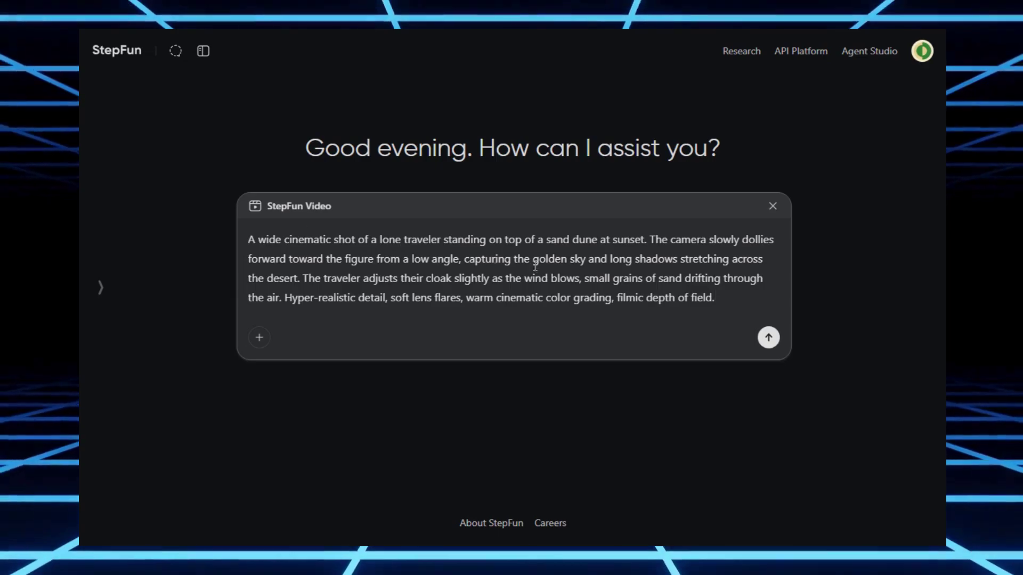
click(769, 339)
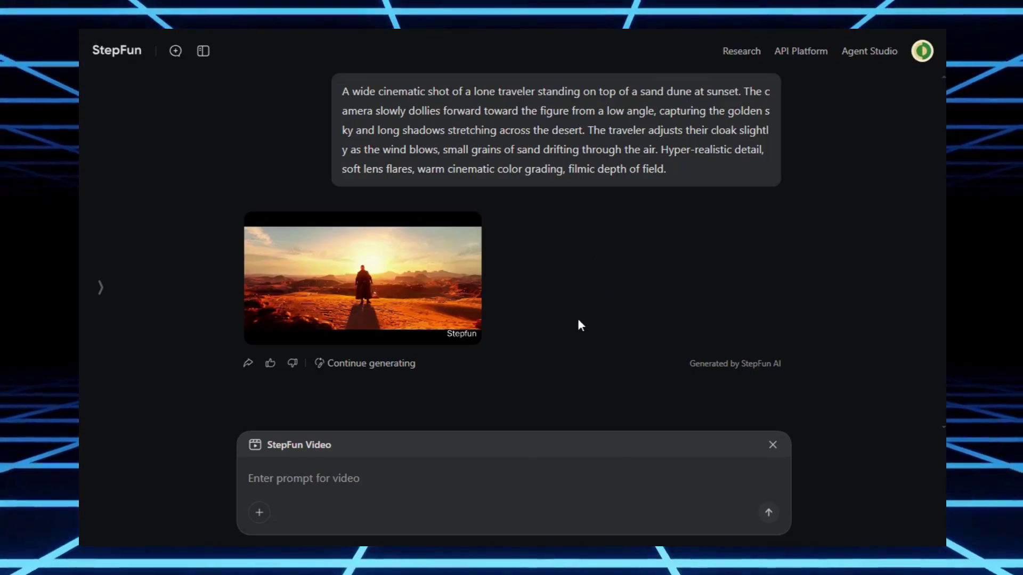
Play the generated desert-traveler clip in the full-size viewer.
mouse_move(355, 287)
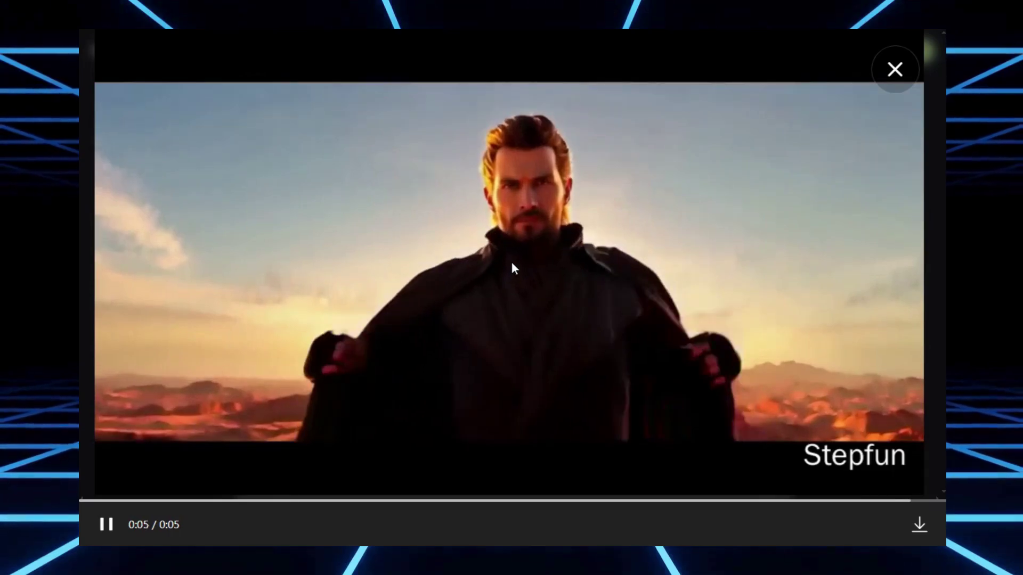
Close the full-size desert video player.
click(895, 70)
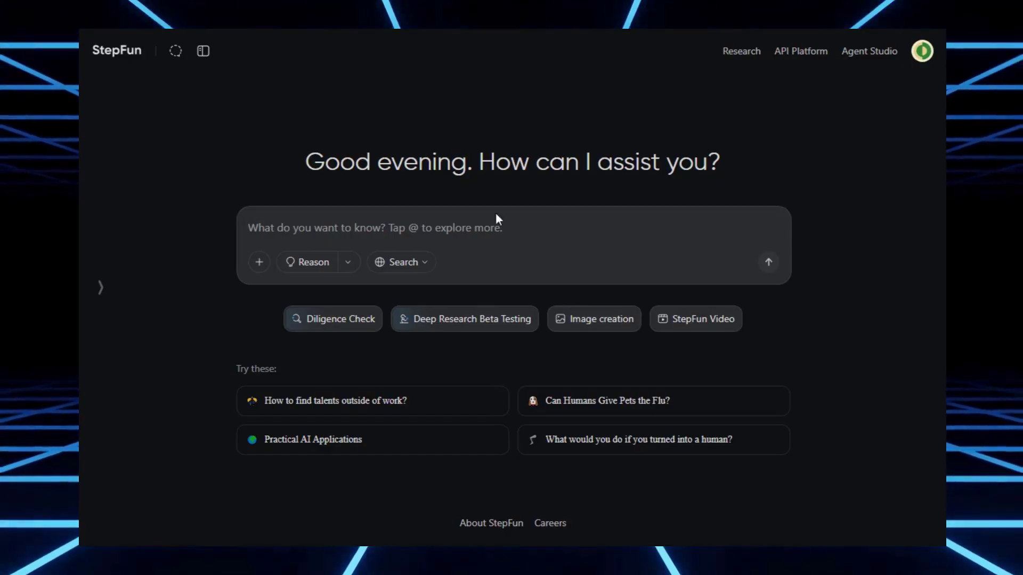
Put StepFun in Image creation mode with the cyberpunk rooftop woman prompt.
click(576, 331)
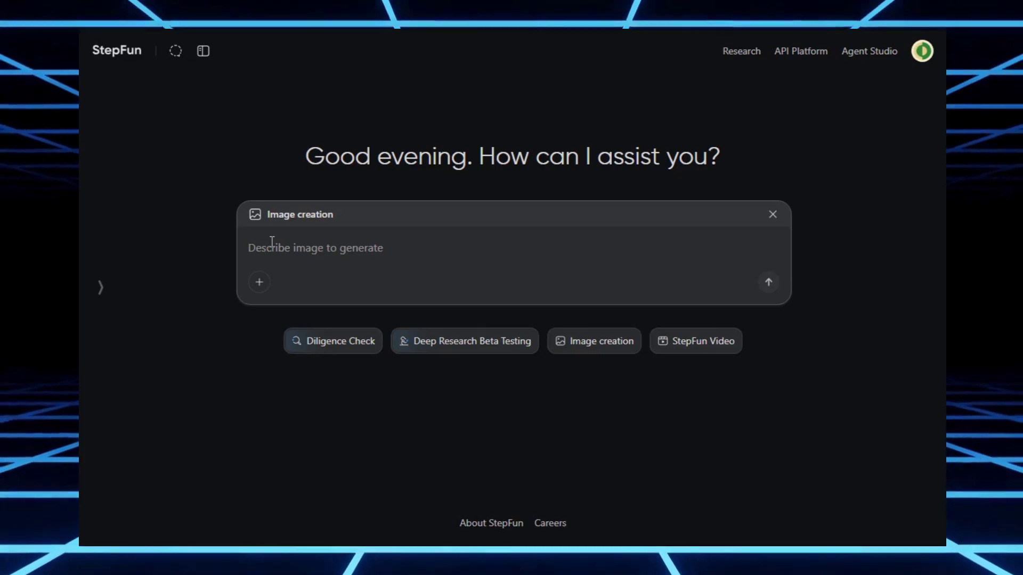
text(A young woman sitting on a futuristic rooftop at night, typing on a holographic keyboard. Neon city lights reflect off her sleek cyberpunk jacket. Camera angle: low angle, slightly tilted, looking up at her as rain lightly falls. Expression: focused, determined. Background: sprawling neon-lit cityscape with flying vehicles. Lighting: cinematic neon glow with soft reflections. Style: hyper-realistic, 8k, cinematic depth of field, sharp details, concept art quality 16:9)
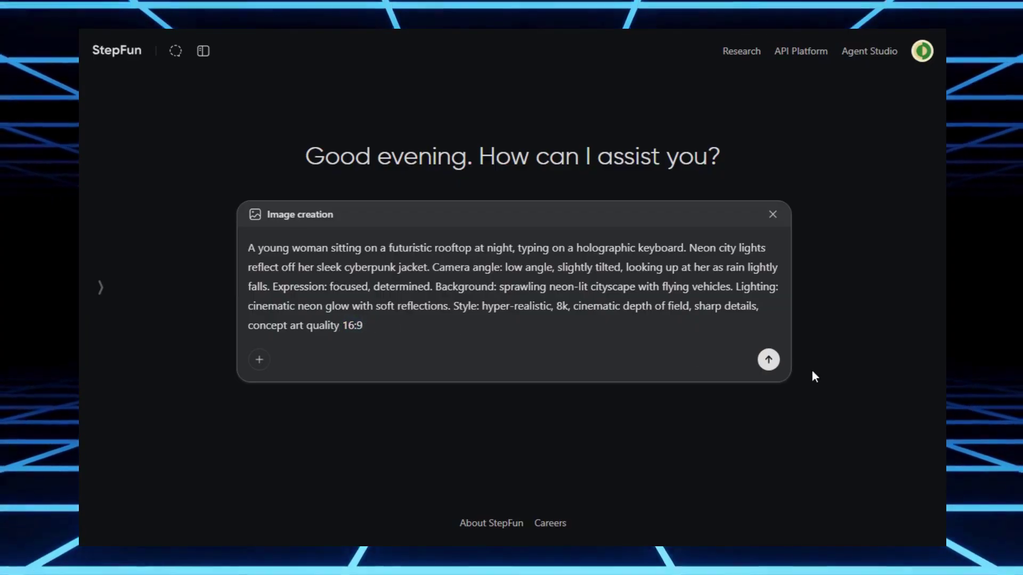
Submit the cyberpunk rooftop image prompt so StepFun starts generating the image.
click(769, 361)
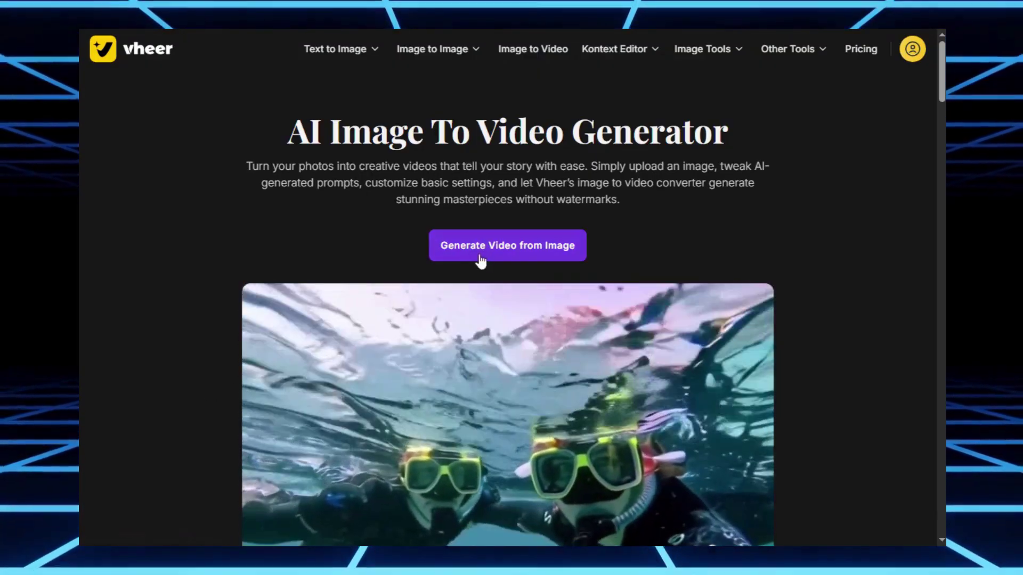
Open Vheer's image-to-video generator, dismiss the ad, and paste in the neon-city girl-with-laptop image.
click(468, 260)
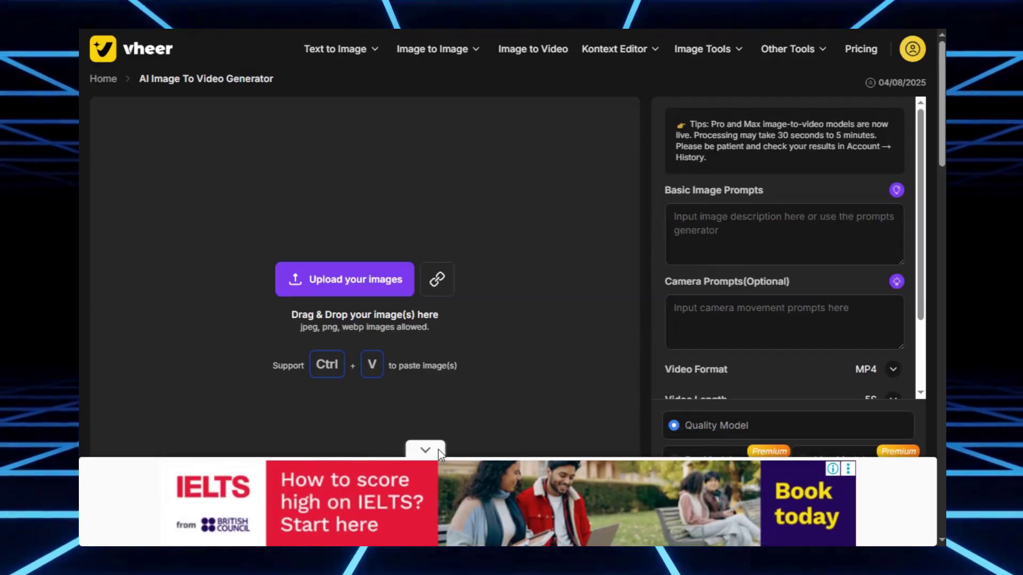
click(438, 450)
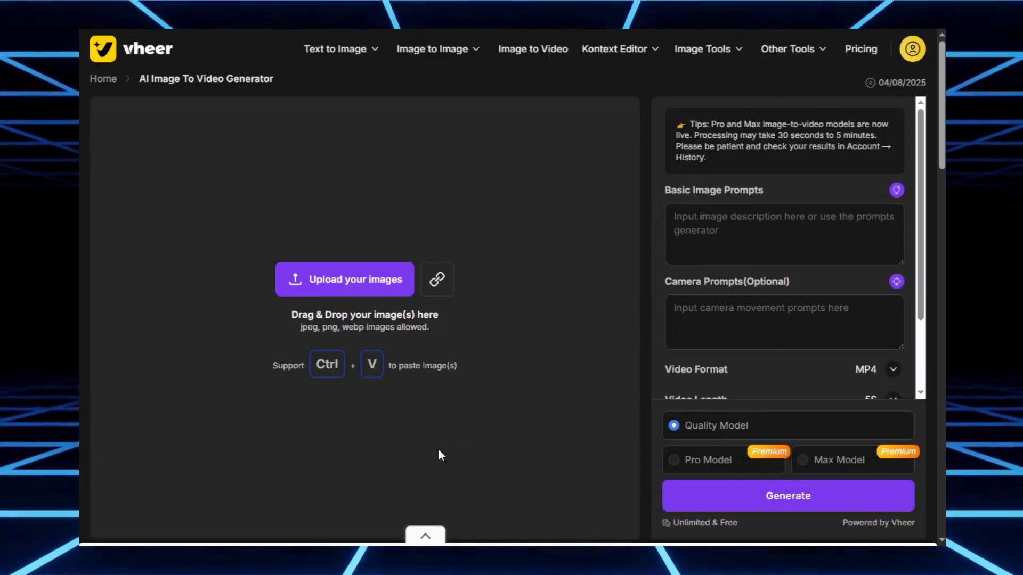
scroll(788, 152, down, 2)
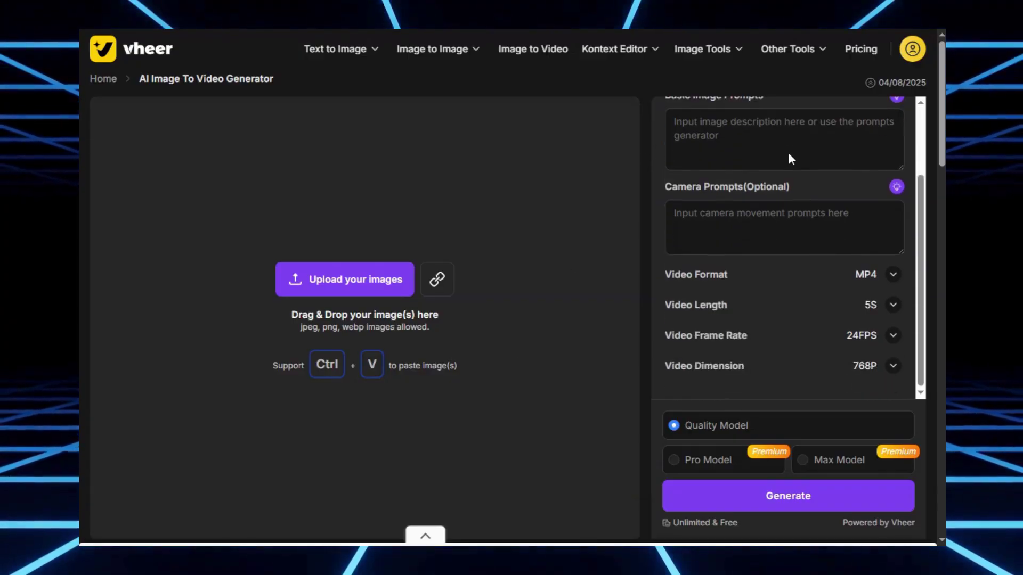
scroll(788, 152, up, 2)
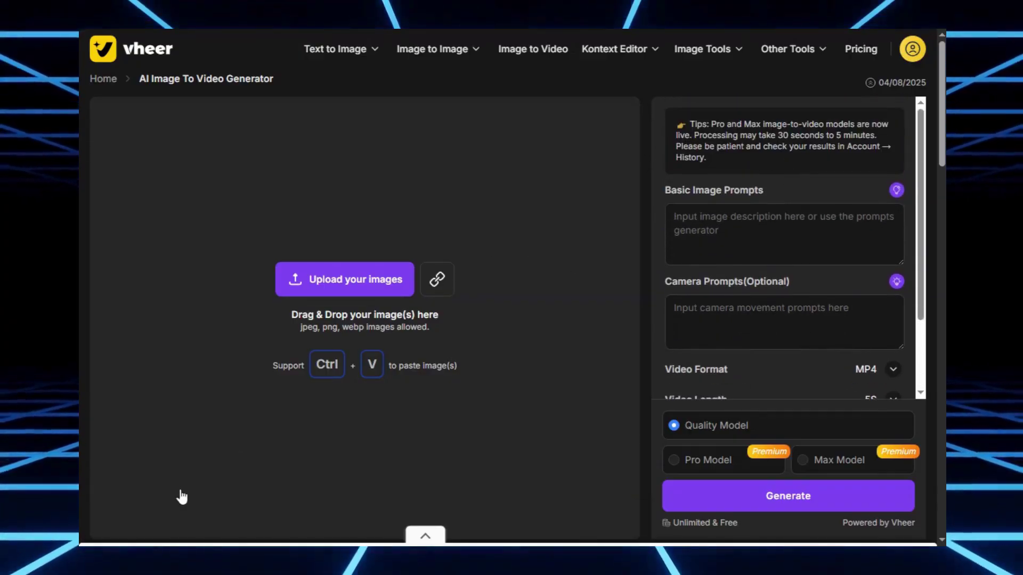
key(ctrl+v)
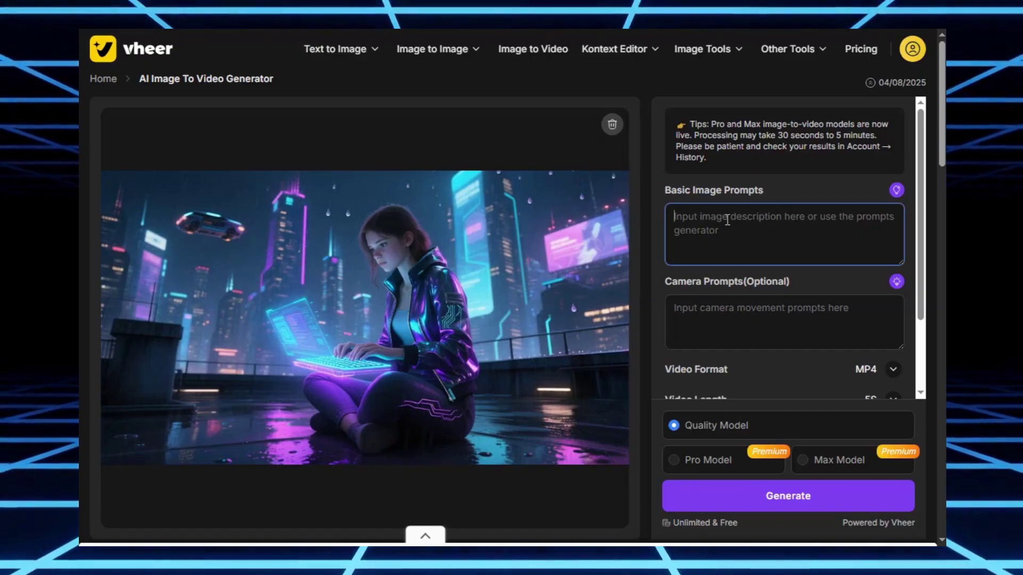
Paste a Basic Image Prompt describing a gentle cinematic push-in with neon reflections.
key(ctrl+v)
scroll(803, 237, up, 3)
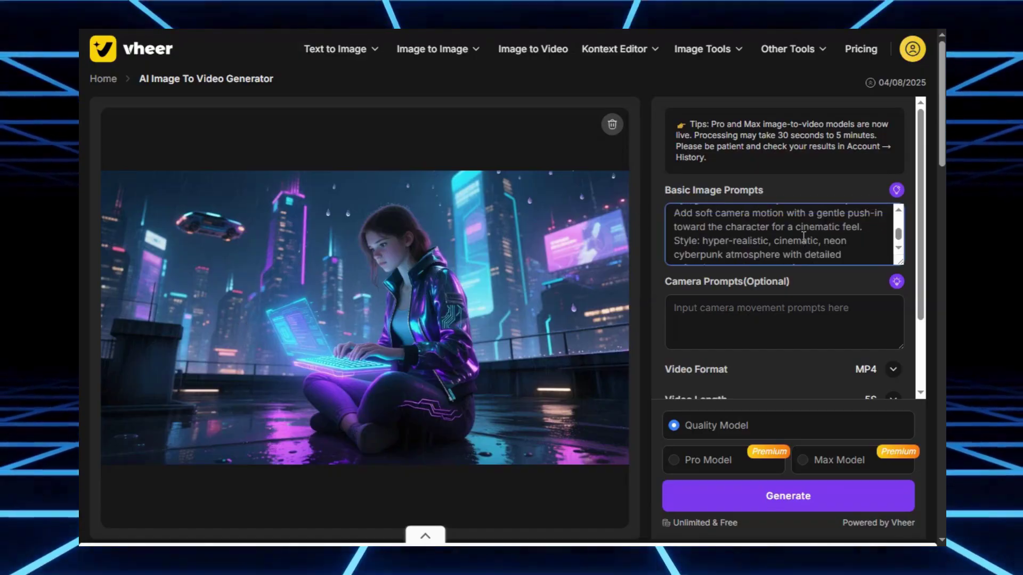
scroll(804, 237, down, 3)
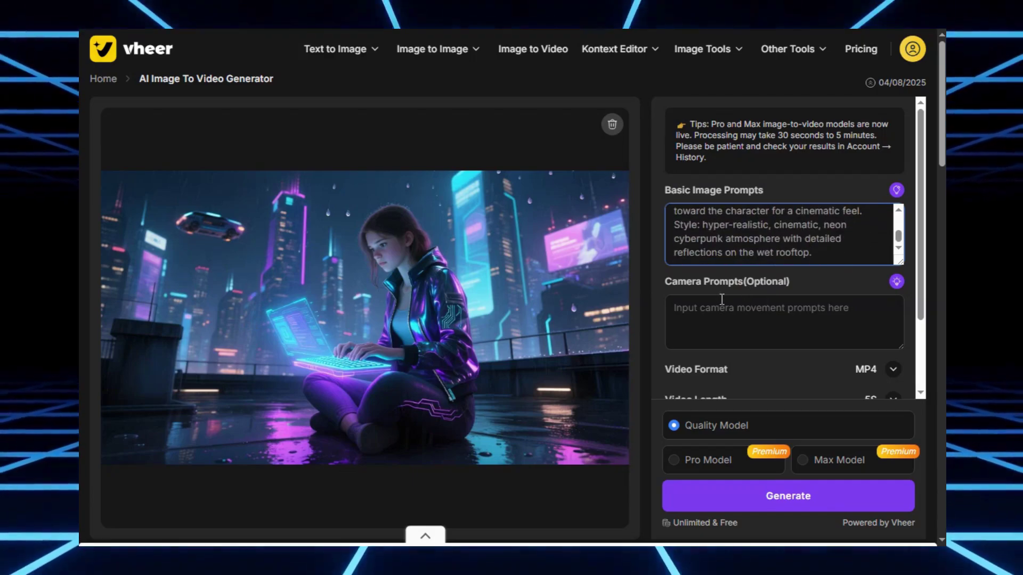
scroll(767, 288, down, 2)
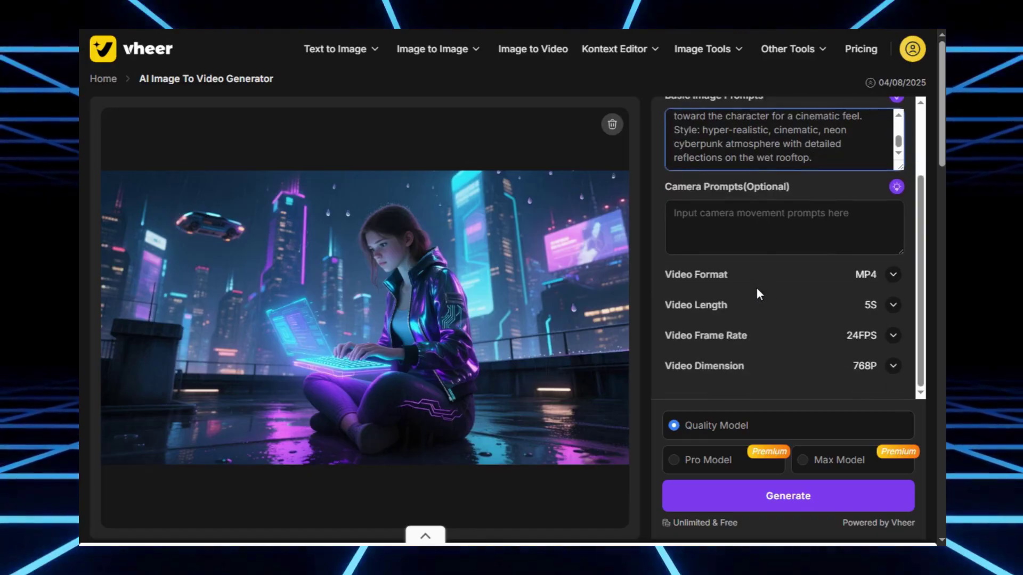
click(892, 305)
click(889, 309)
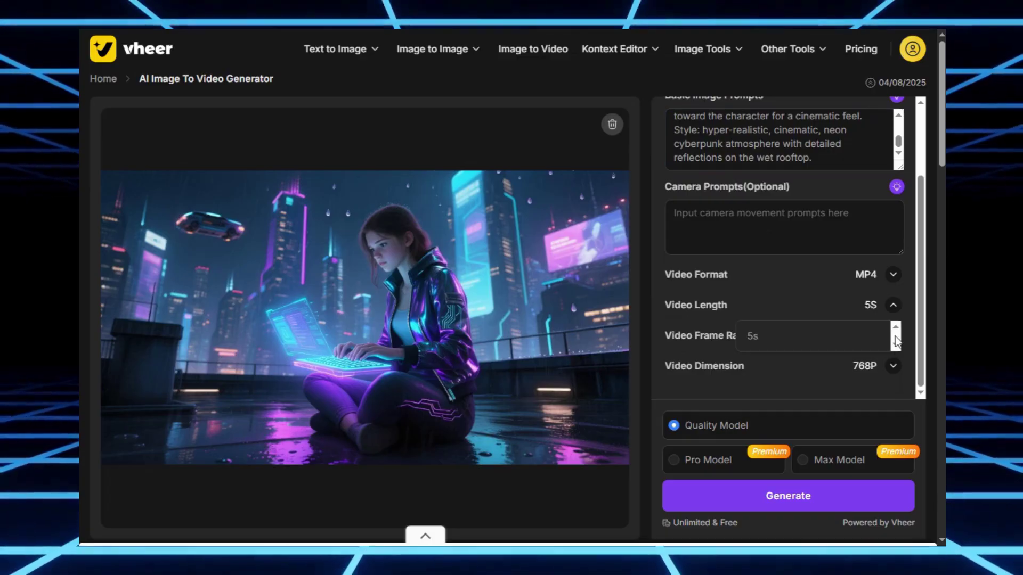
click(893, 305)
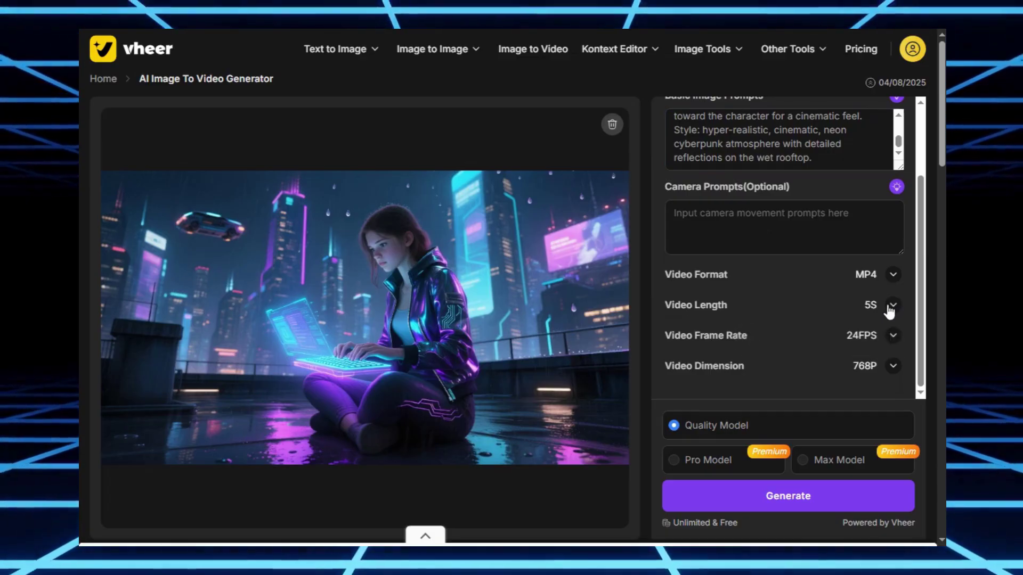
scroll(890, 311, down, 1)
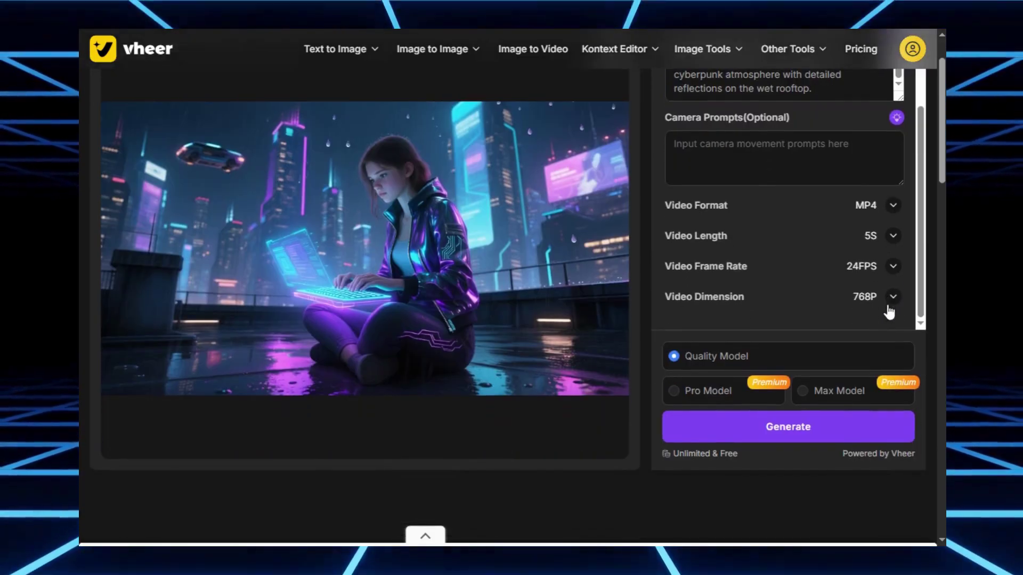
click(887, 307)
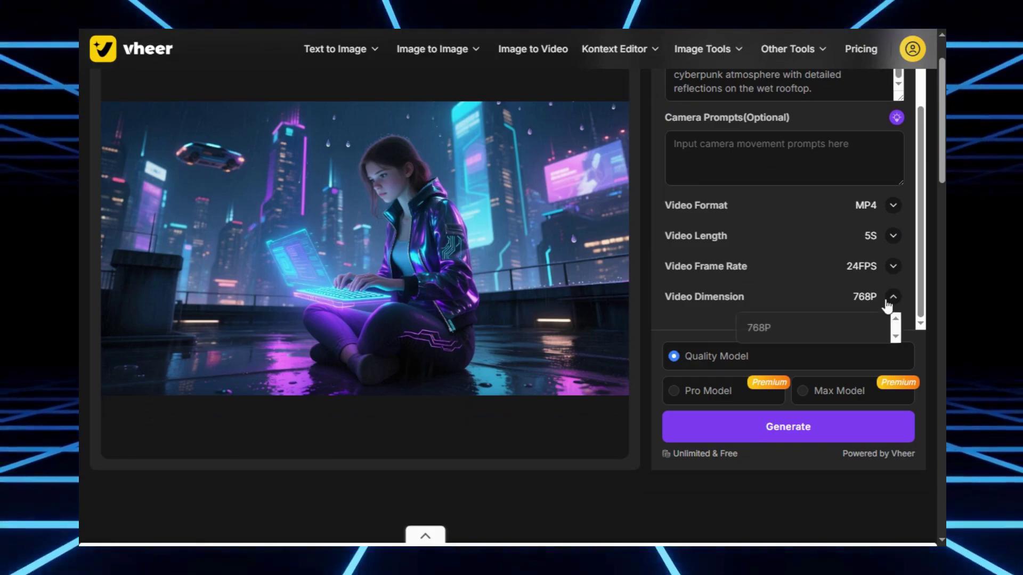
click(758, 328)
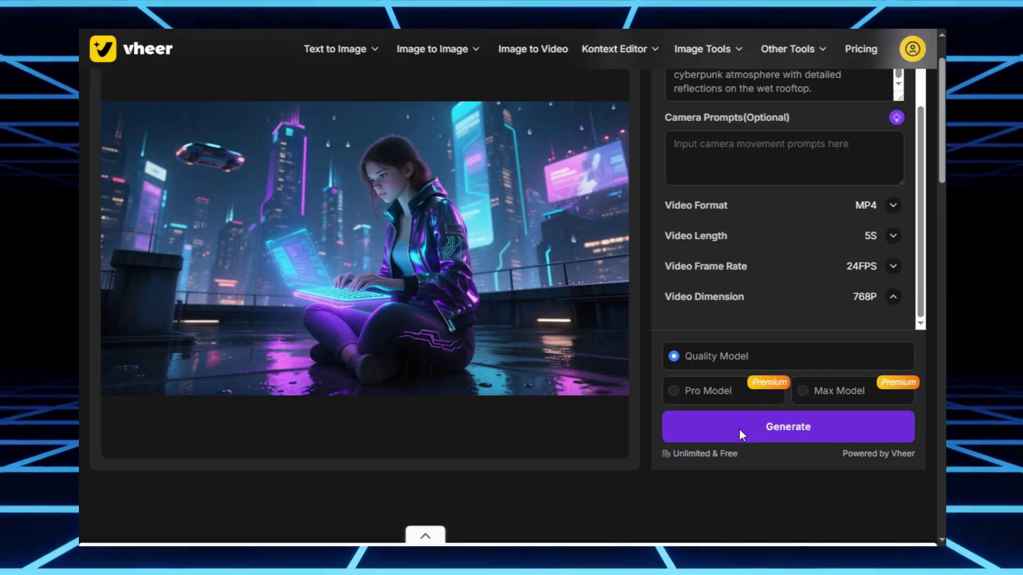
Start generating the video from the cyberpunk rooftop image using the Quality Model.
click(740, 429)
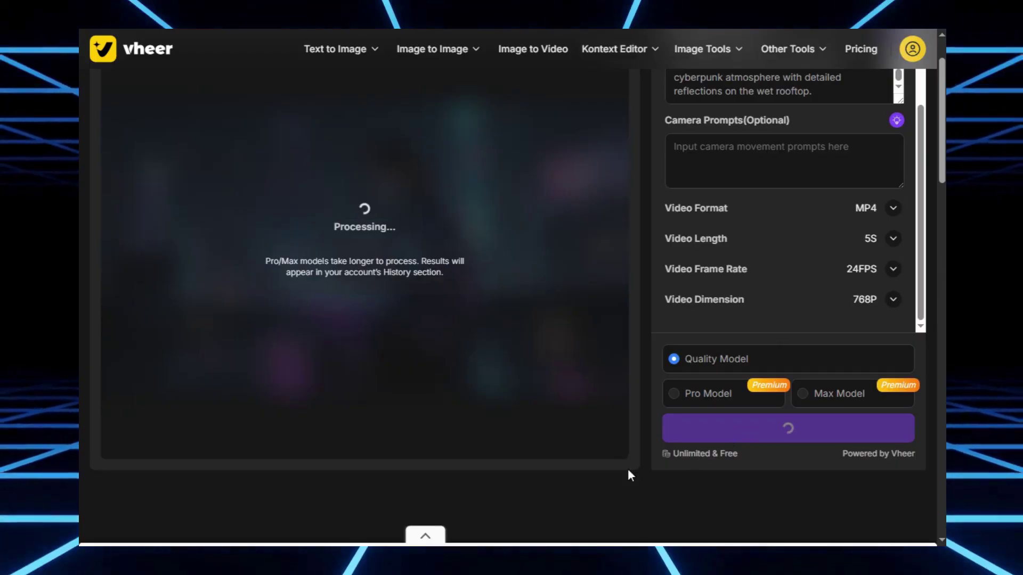